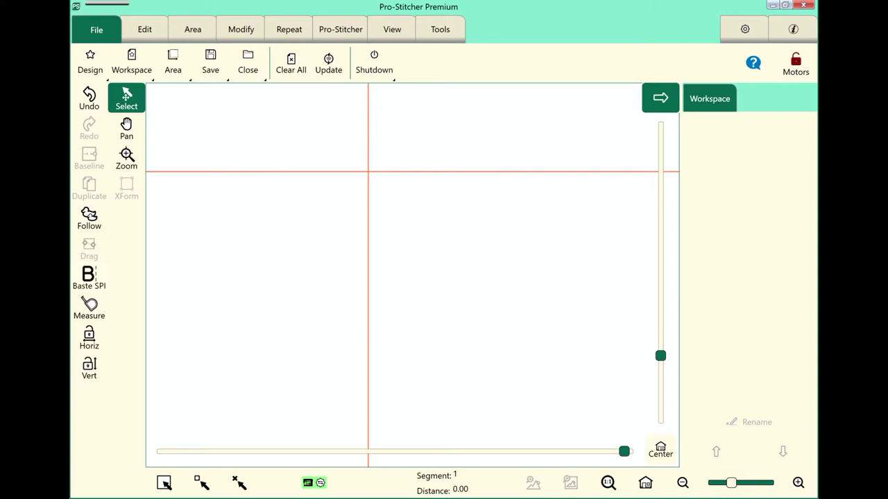
Step: Open the baptist fan design from the Continuous Line folder of 1-PS Designs
click(90, 63)
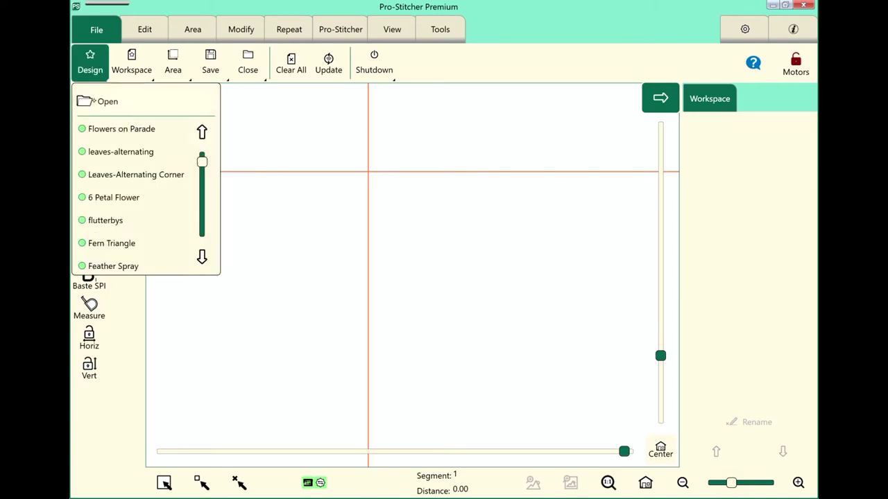
click(107, 101)
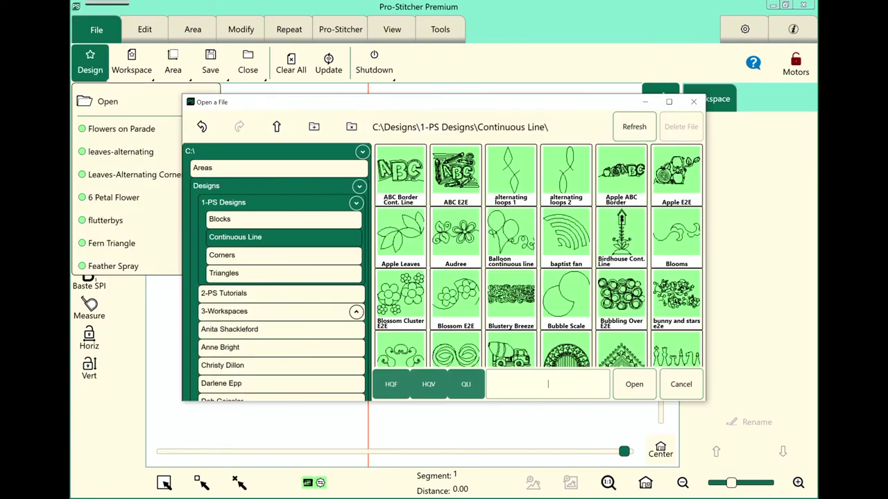
scroll(539, 254, down, 1)
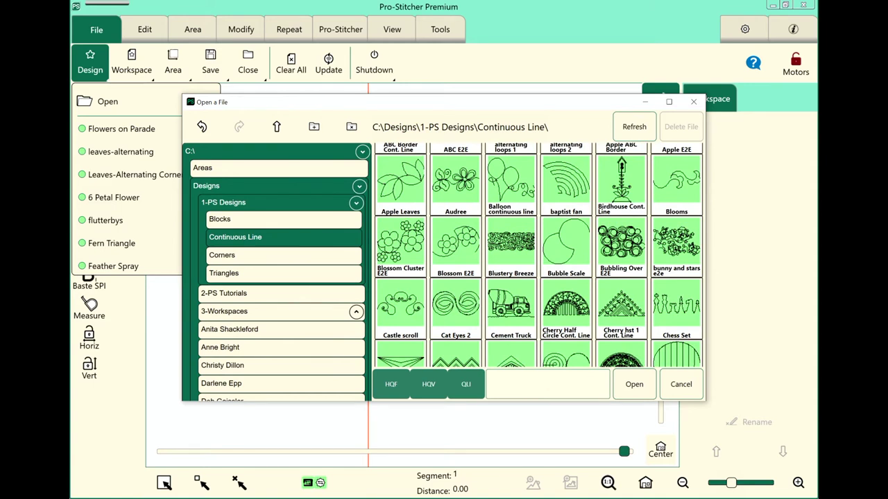
click(565, 182)
key(Return)
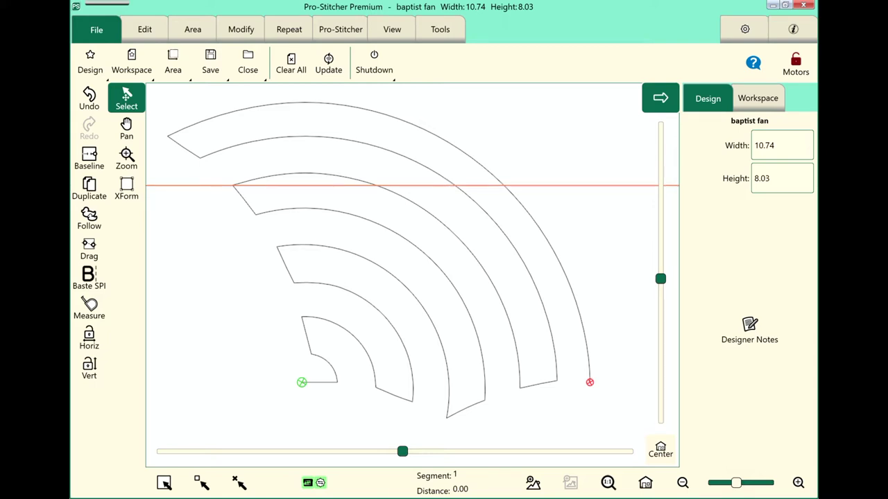
Step: Create a two-corner area about 39.9 wide around the design and set its height to 40
click(192, 30)
click(239, 63)
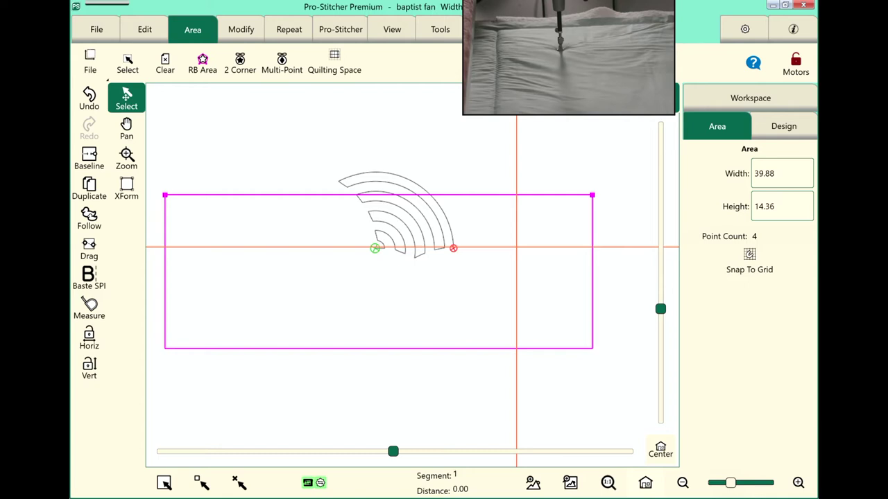
click(780, 206)
click(646, 267)
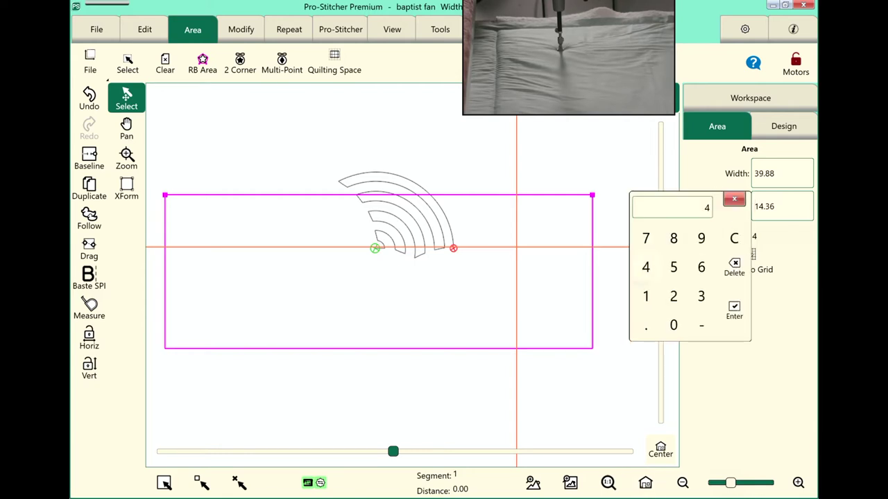
click(673, 325)
click(734, 310)
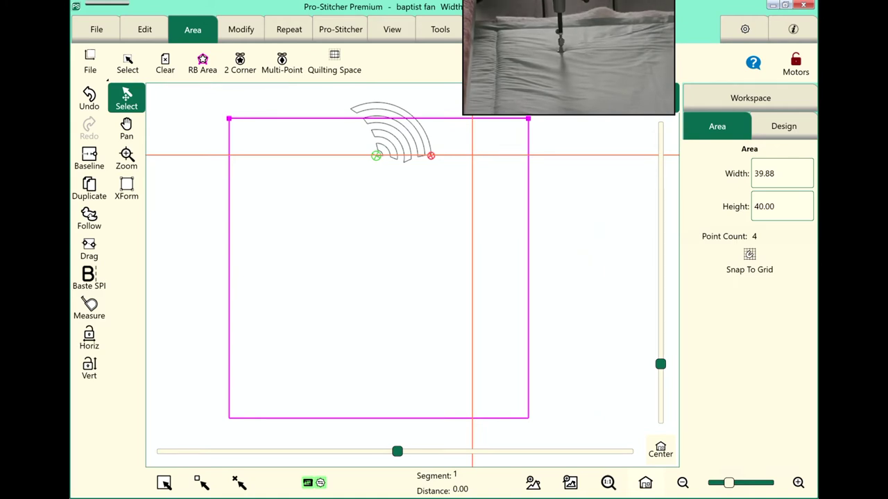
Step: Fill the area with baptist fan repeats in horizontal mode, using the fill option with five repeats across
click(300, 29)
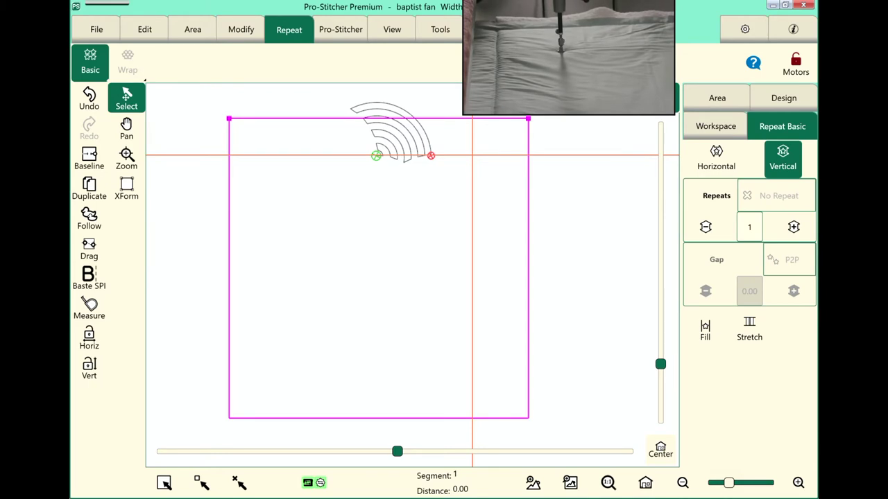
click(716, 157)
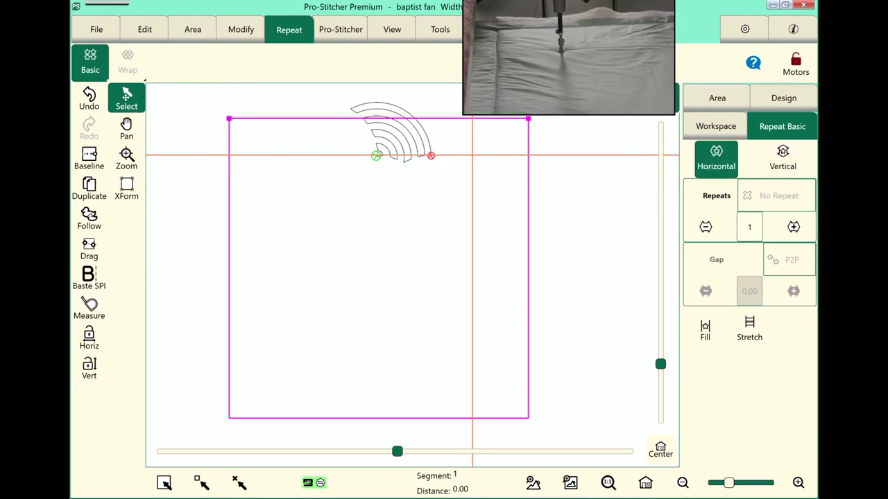
click(705, 330)
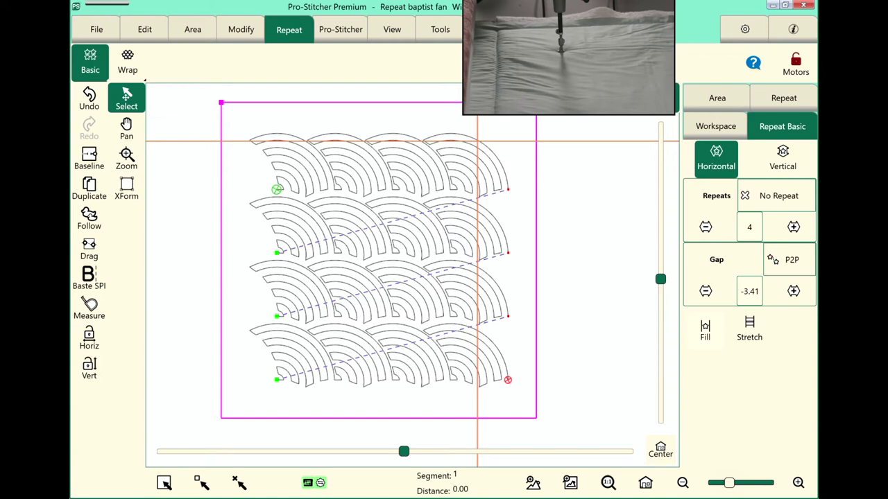
click(705, 329)
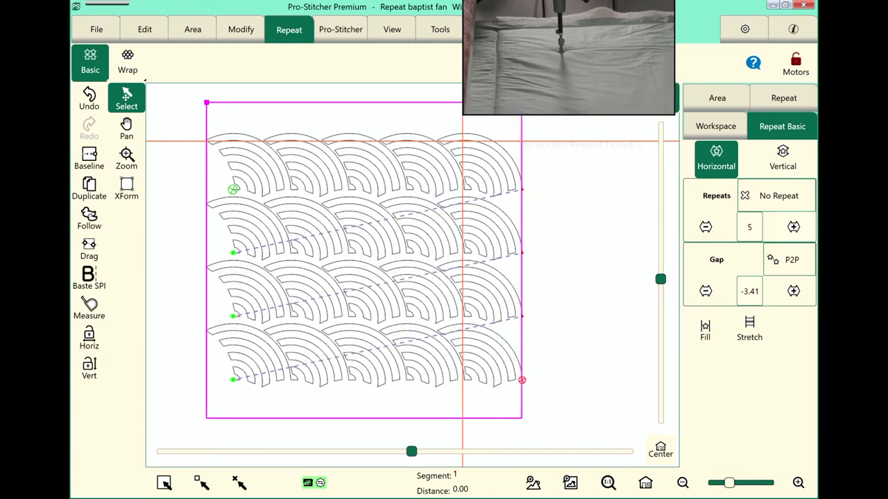
Step: Increase the vertical repeats to 5, keeping the vertical gap at 0.00
click(783, 158)
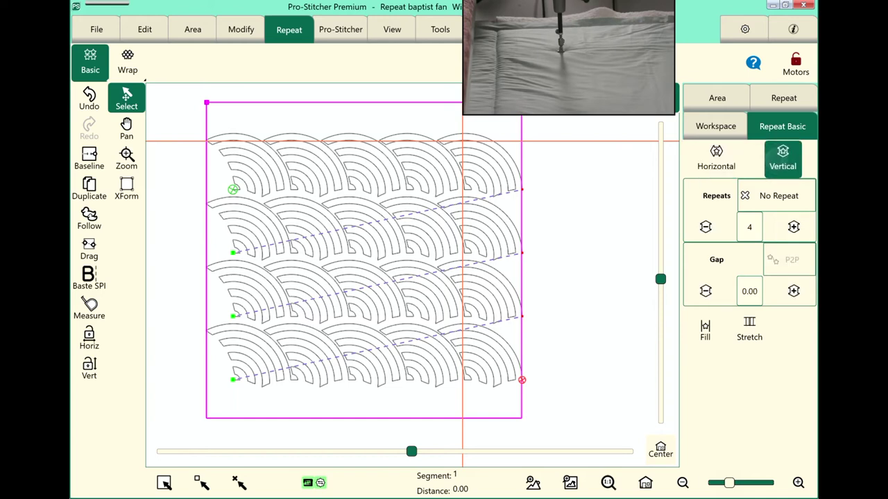
click(793, 292)
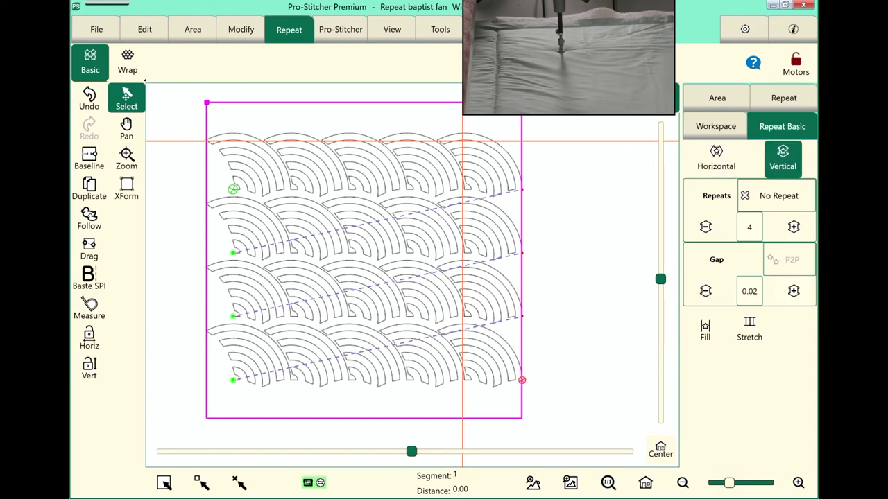
click(706, 291)
click(793, 227)
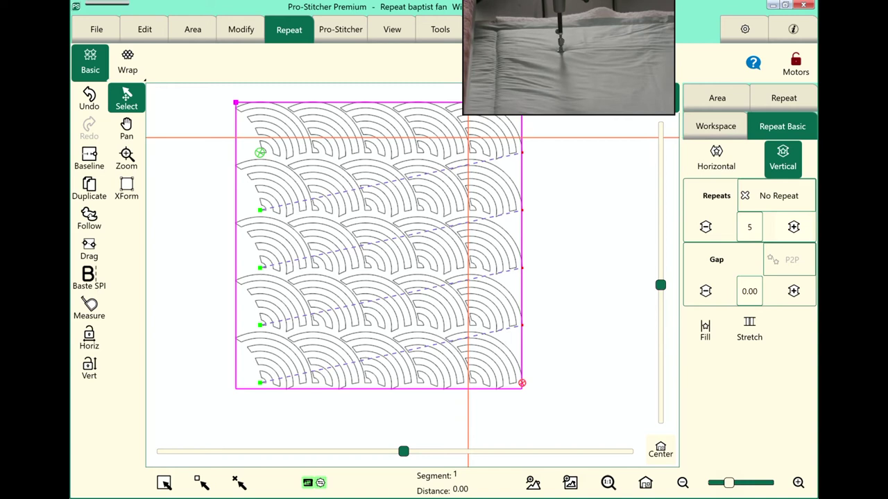
Step: Reduce the vertical gap to -0.66 so the fan rows nest closer together
click(706, 290)
click(705, 289)
click(705, 289)
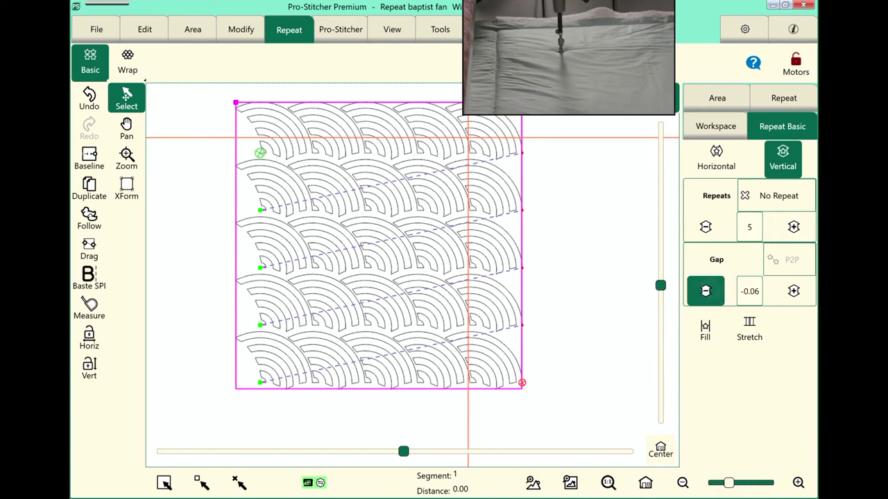
click(705, 290)
click(705, 289)
click(705, 290)
click(705, 289)
click(706, 290)
click(705, 290)
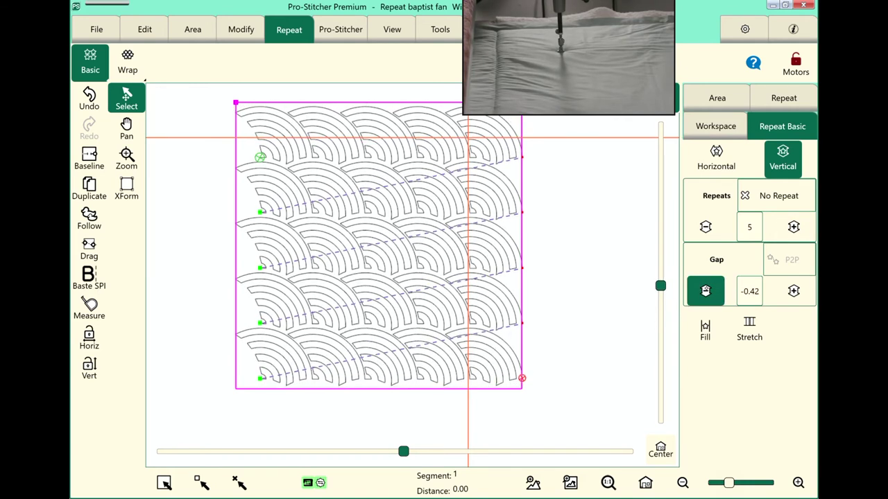
click(705, 290)
click(705, 291)
click(705, 290)
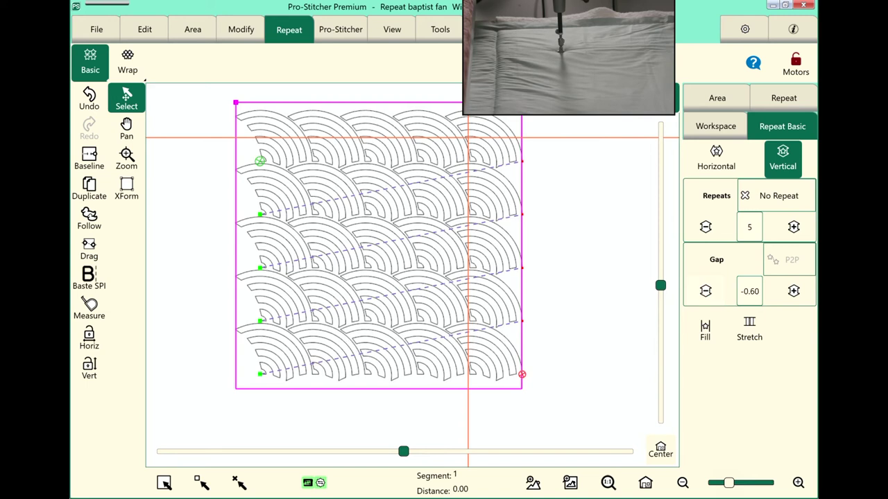
click(705, 291)
click(705, 291)
click(706, 291)
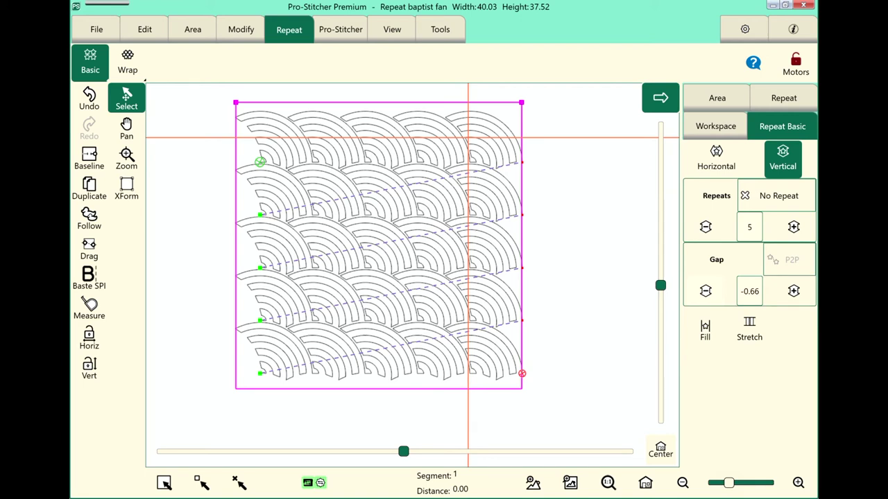
Step: Wrap the repeat horizontally by half a window and join the cut lines along the edges
click(127, 63)
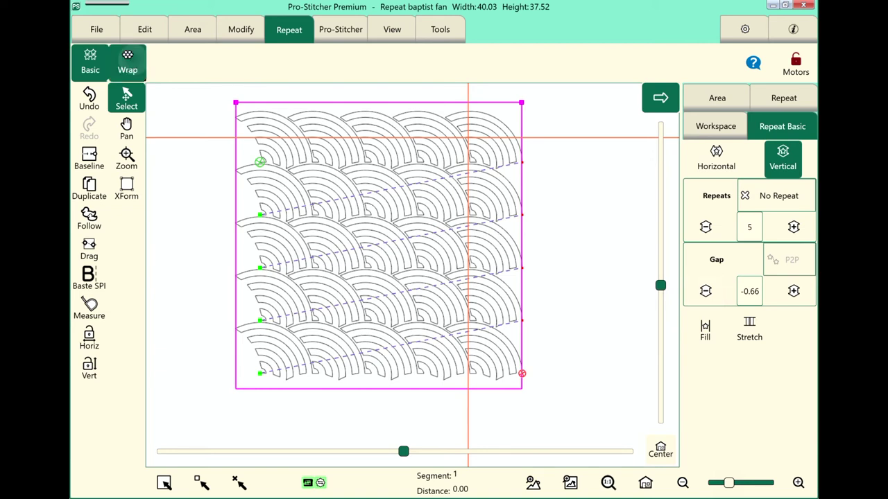
click(713, 145)
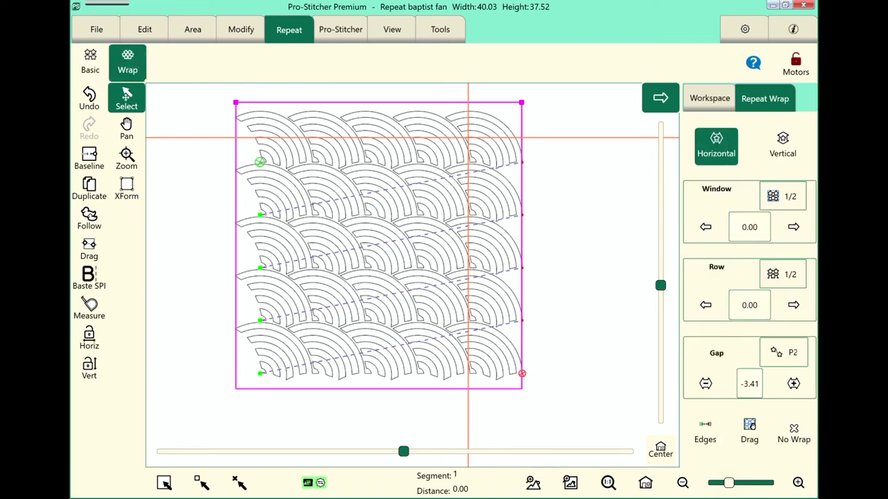
click(781, 196)
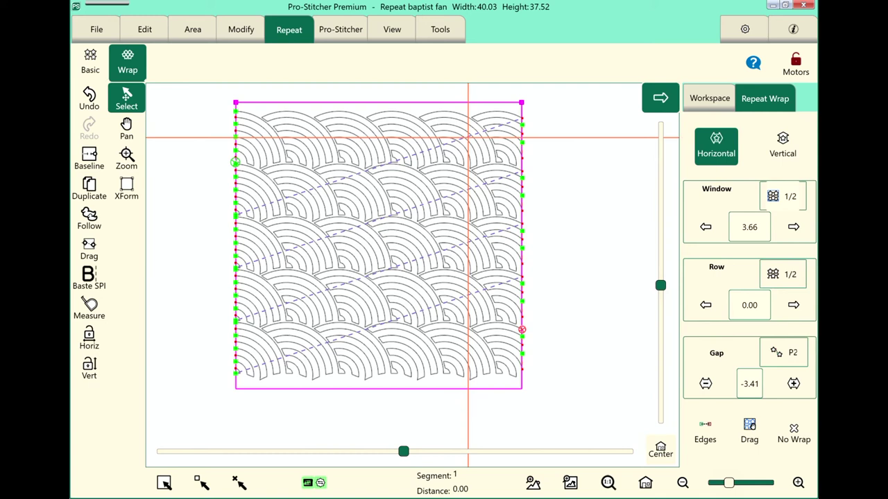
click(704, 432)
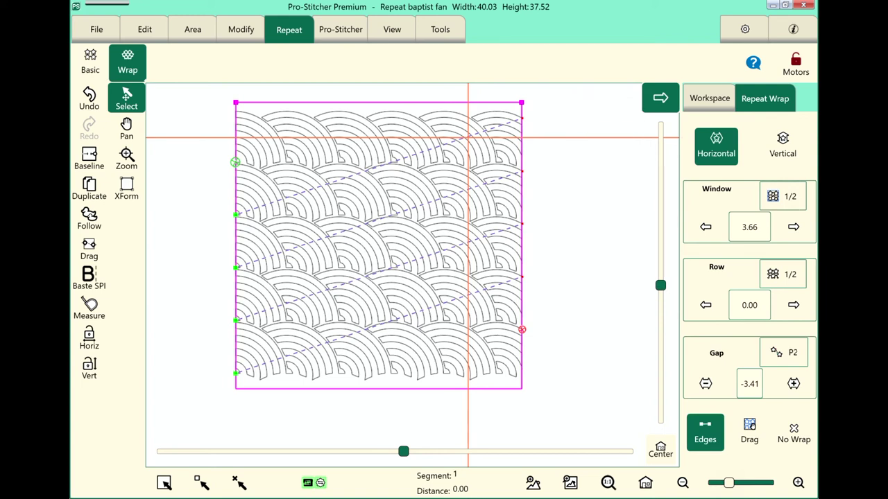
Step: Wrap the repeat vertically by half a window, and stretch its height to fit the area
click(782, 146)
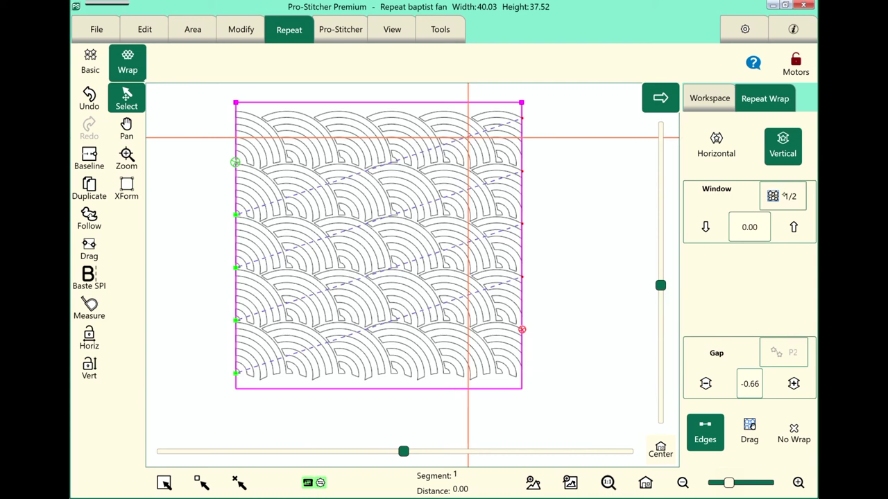
click(782, 197)
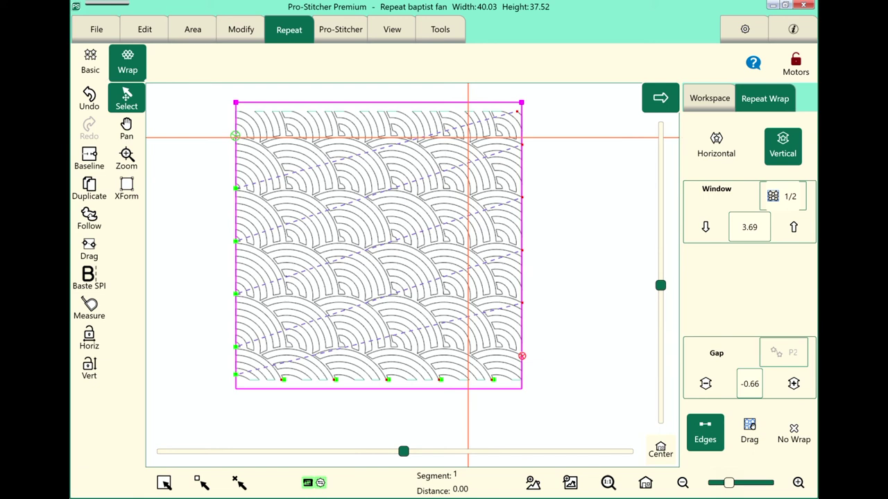
click(90, 61)
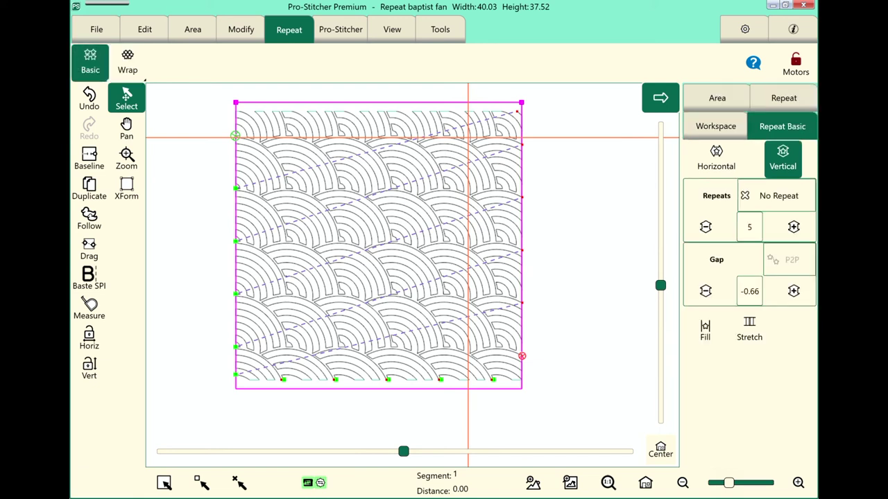
click(749, 327)
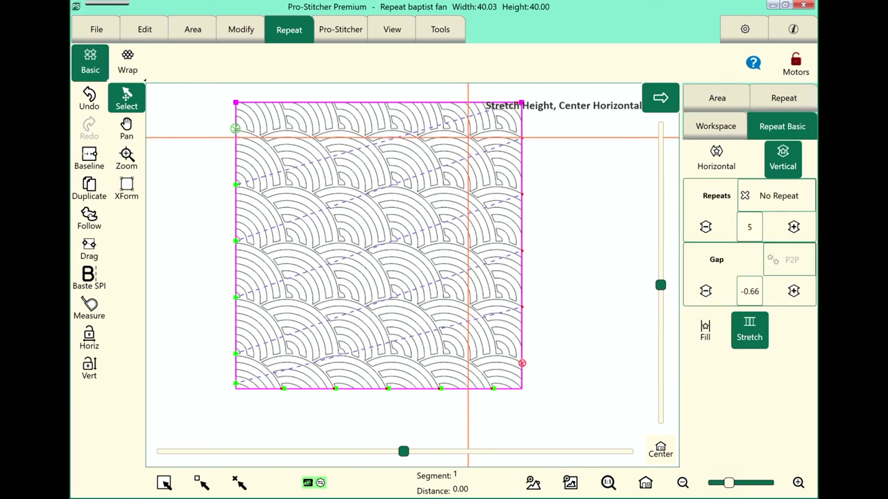